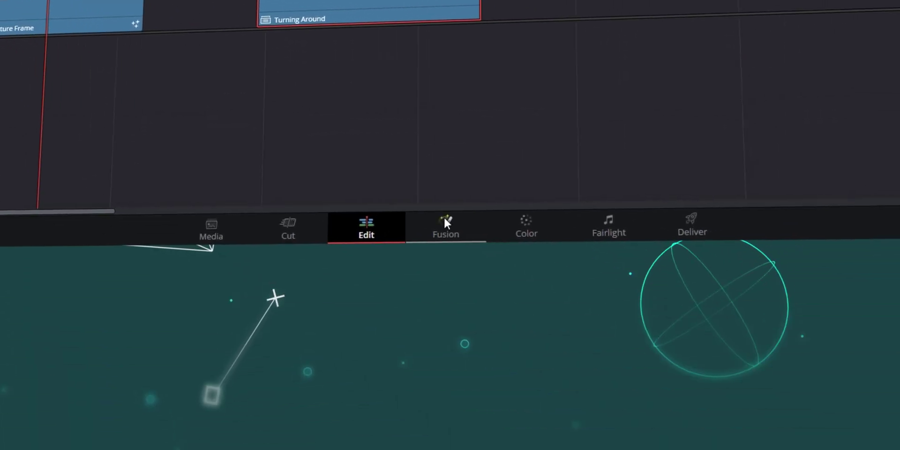
On the Fusion page, add a Planar Tracker node and delete the MediaIn1–MediaOut1 link
click(446, 233)
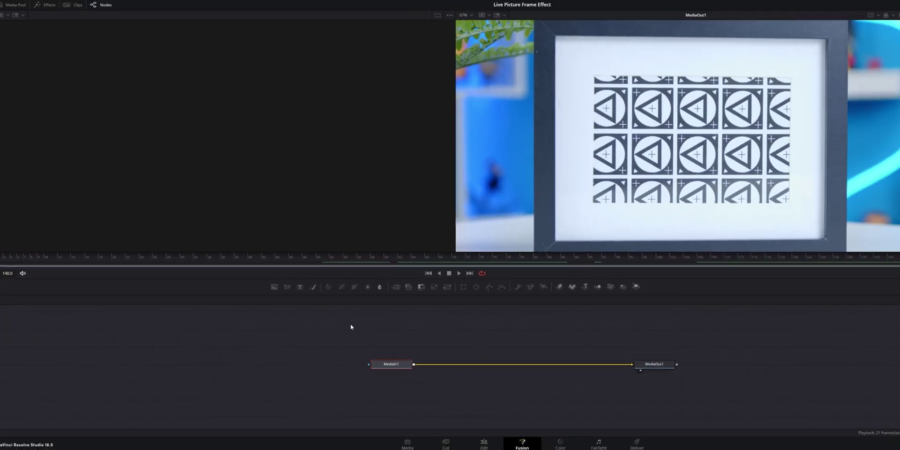
key(ctrl+space)
text(Planar Tracker)
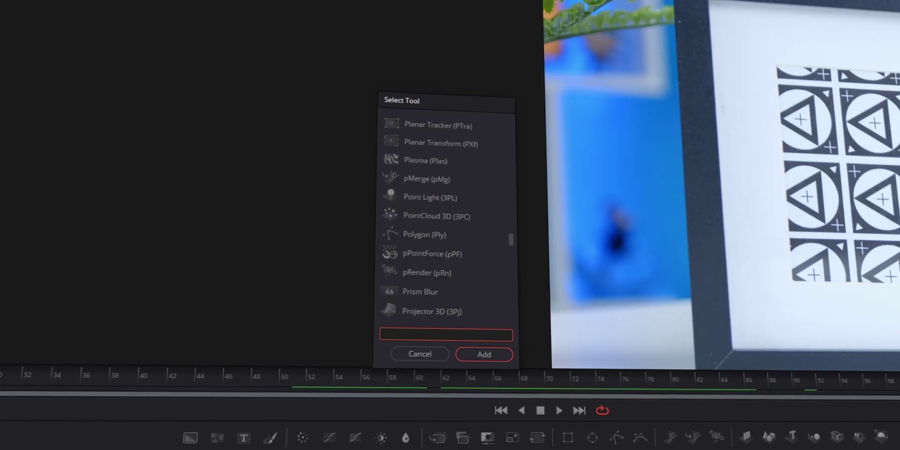
text(tracker)
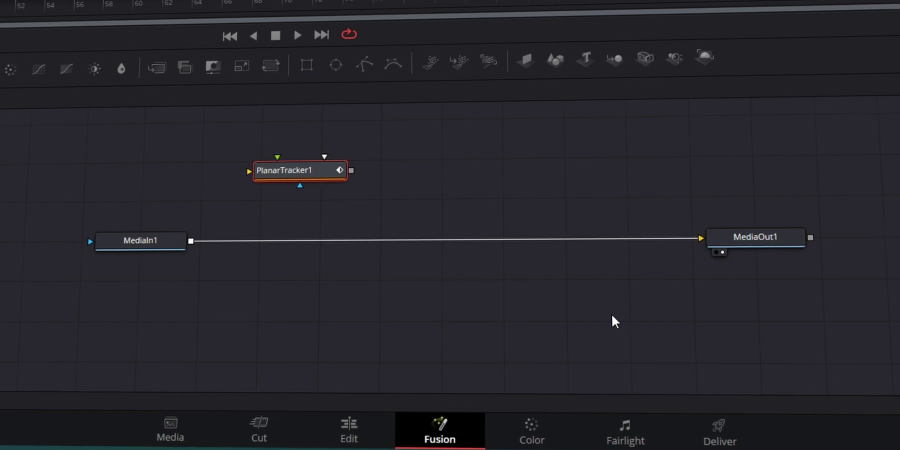
click(641, 240)
key(Delete)
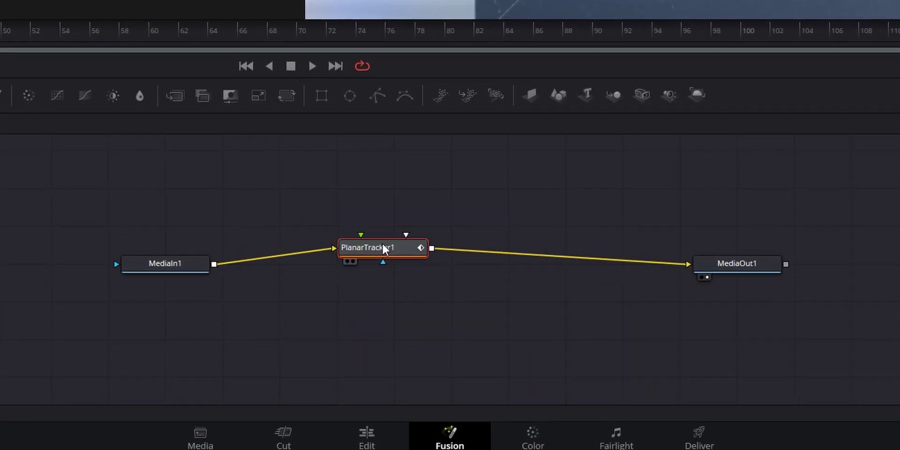
Outline the printed pattern inside the picture frame with a four-corner planar tracking region
mouse_move(375, 246)
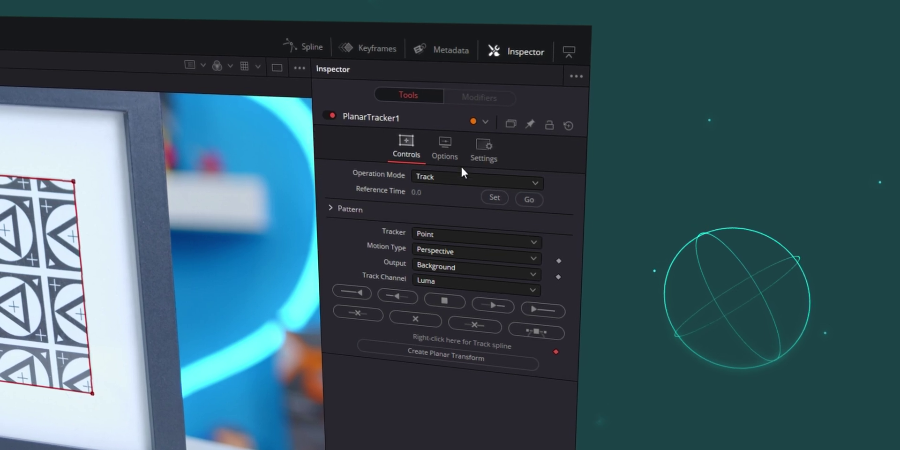
Reopen PlanarTracker1's settings and track the printed pattern forward through the clip
click(518, 50)
click(518, 49)
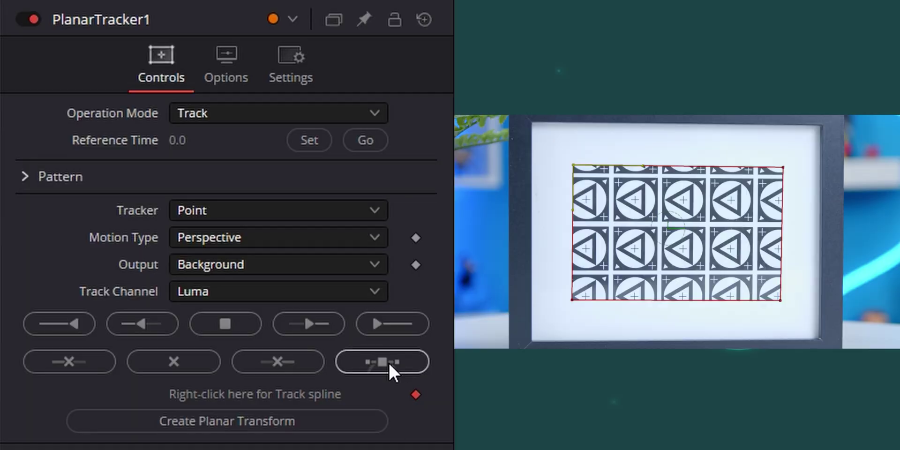
click(387, 322)
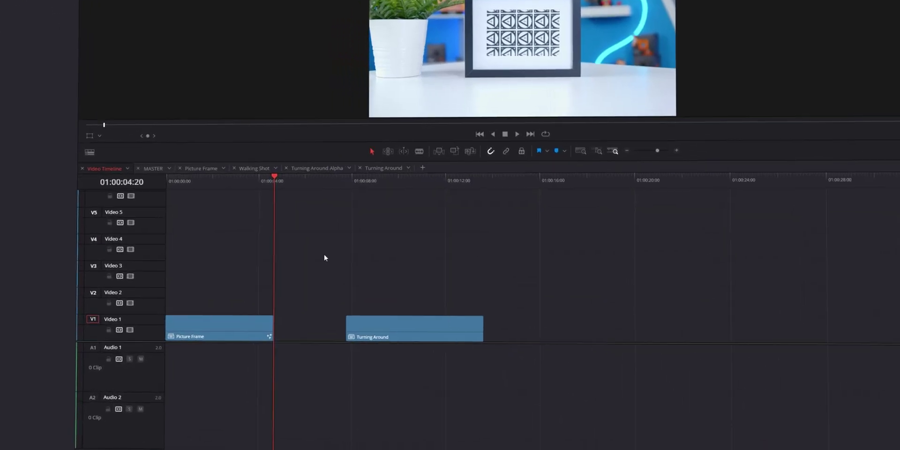
Duplicate the Turning Around clip onto the track directly above it
click(401, 179)
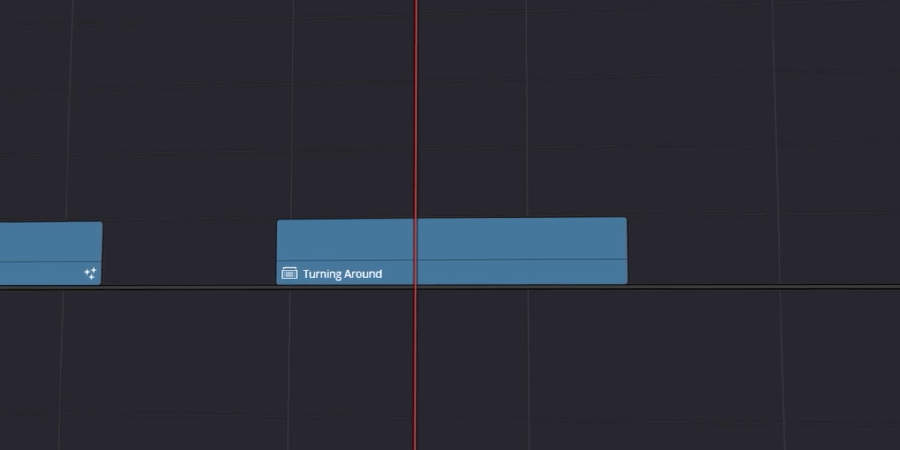
drag(458, 271, 457, 195)
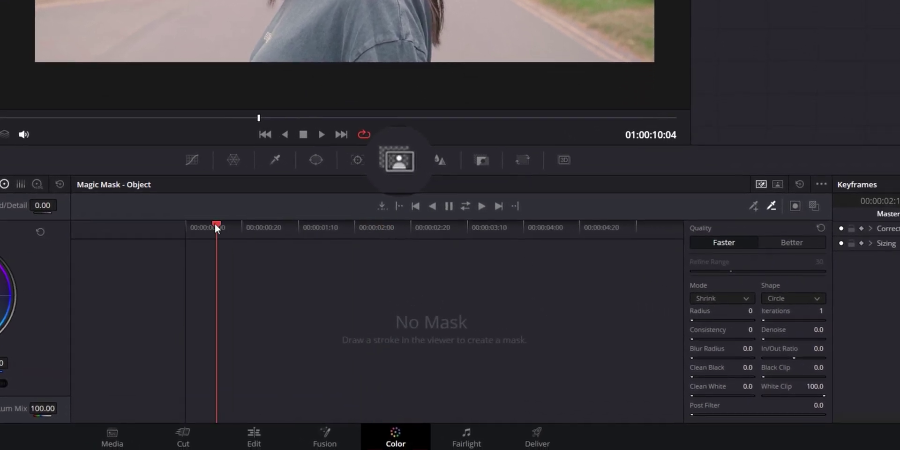
Scrub the duplicated Turning Around clip to a frame showing the woman's face
drag(215, 225, 352, 226)
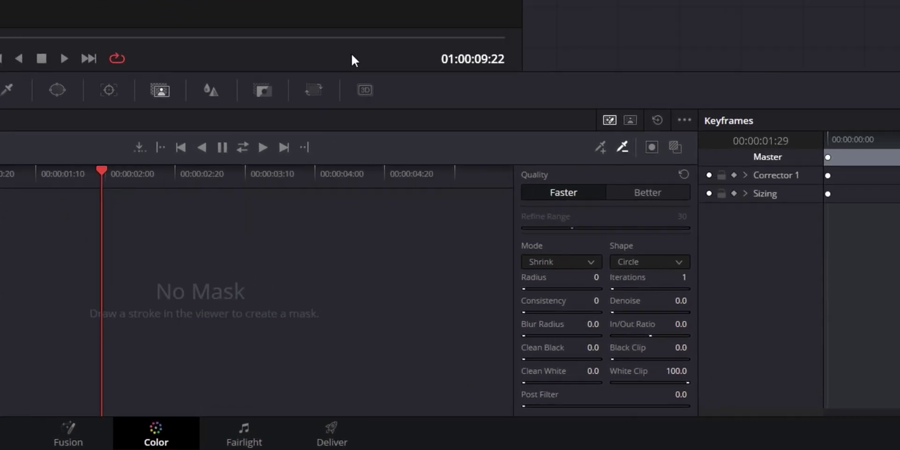
Set Magic Mask to Better quality, stroke the woman, track forward, and scrub back to review
click(505, 144)
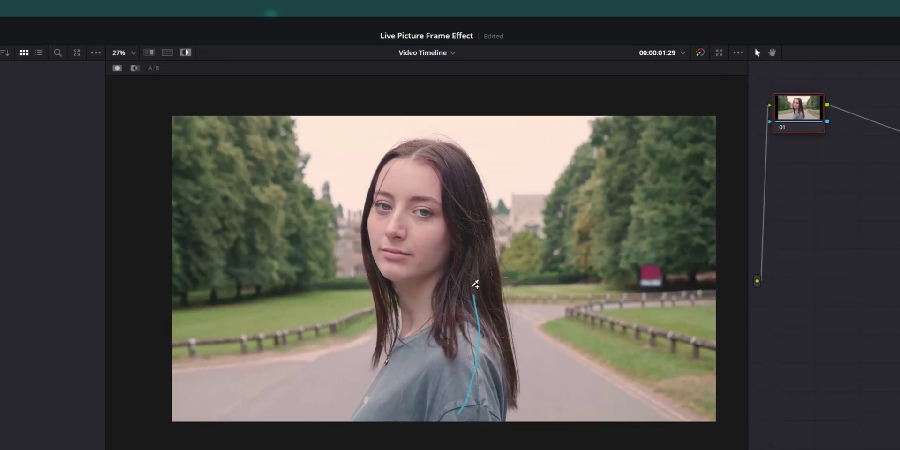
drag(462, 219, 459, 62)
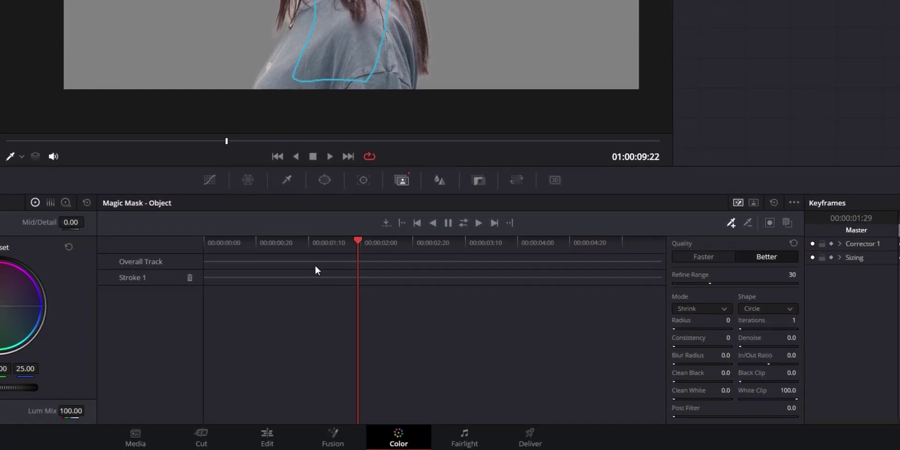
click(478, 222)
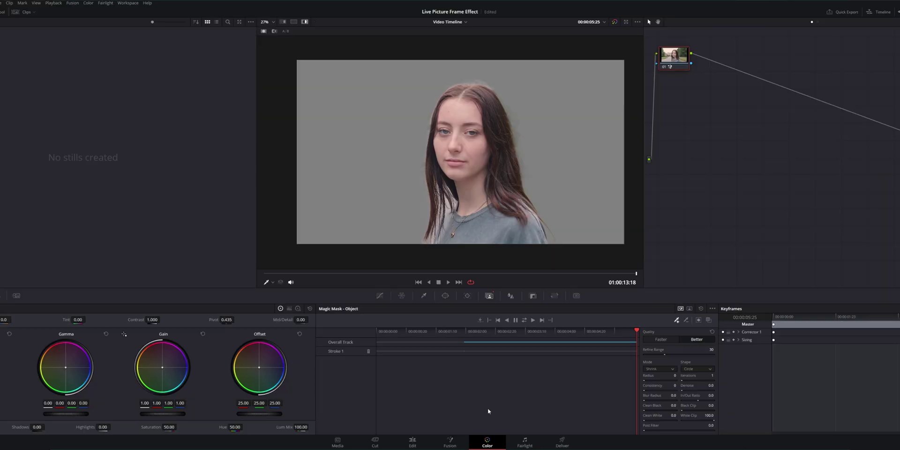
mouse_move(474, 332)
mouse_down()
mouse_move(586, 339)
mouse_move(470, 340)
mouse_up()
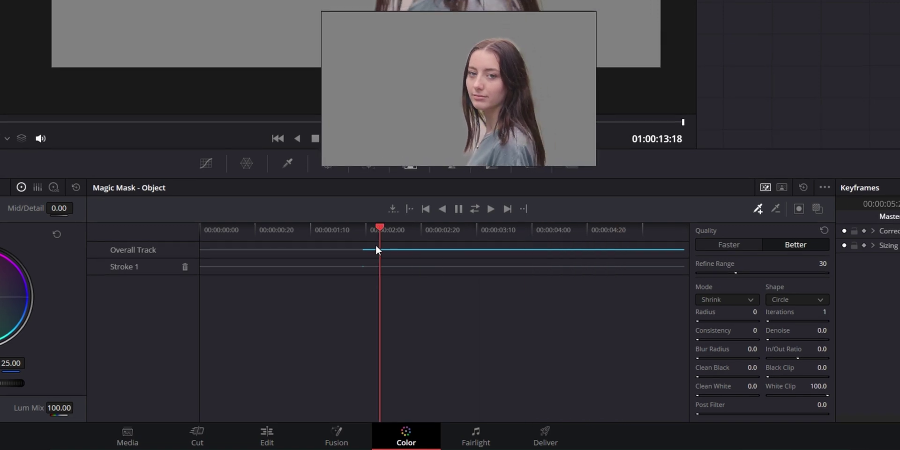
mouse_move(376, 246)
mouse_down()
mouse_move(477, 252)
mouse_move(329, 250)
mouse_move(387, 252)
mouse_up()
Track the mask in reverse, then add an alpha output fed by the node's mask
click(443, 209)
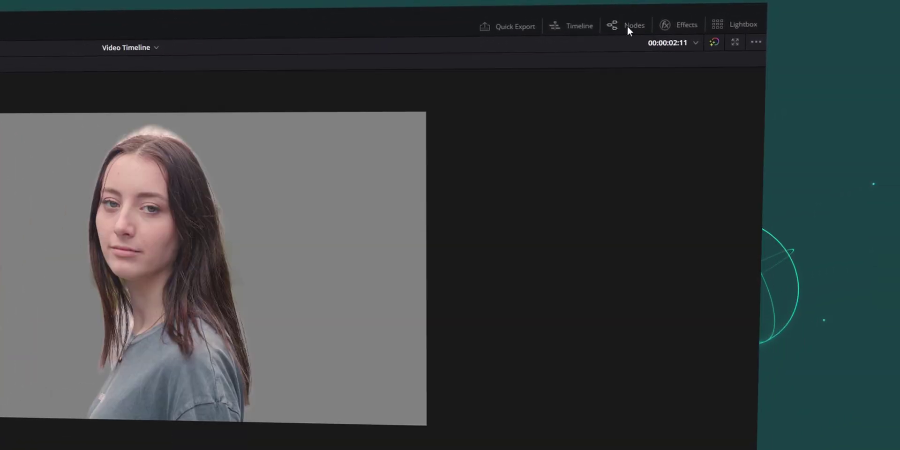
click(628, 26)
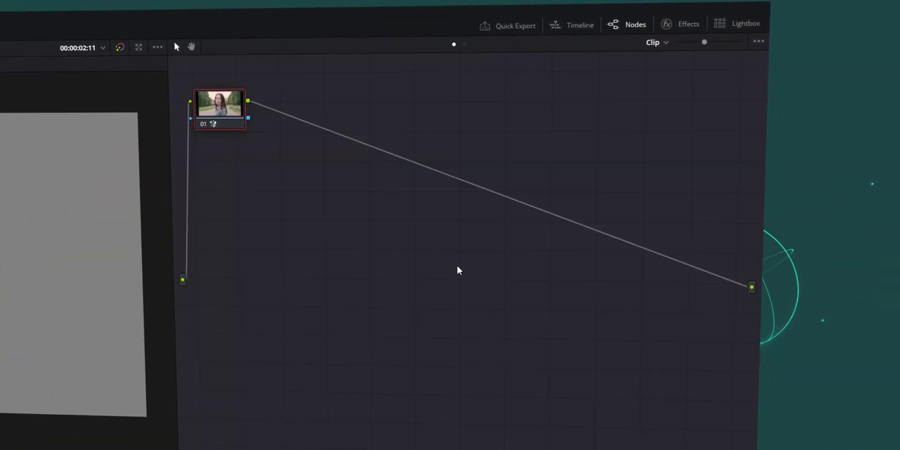
right_click(346, 241)
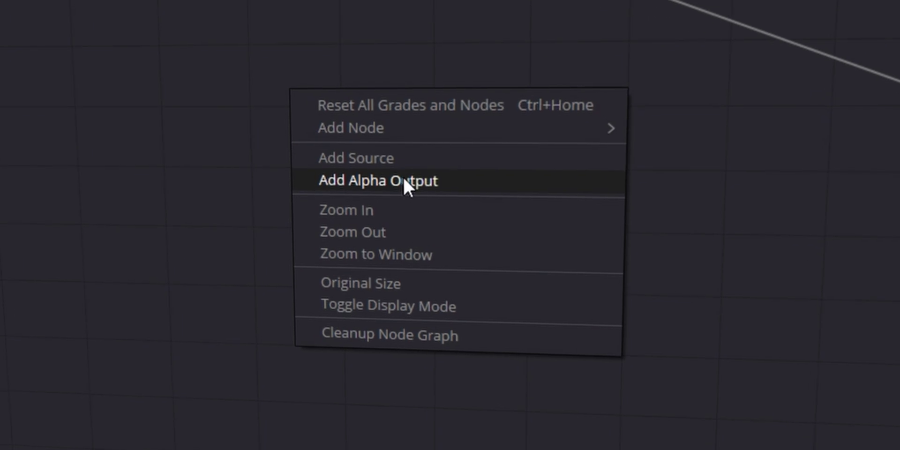
click(404, 176)
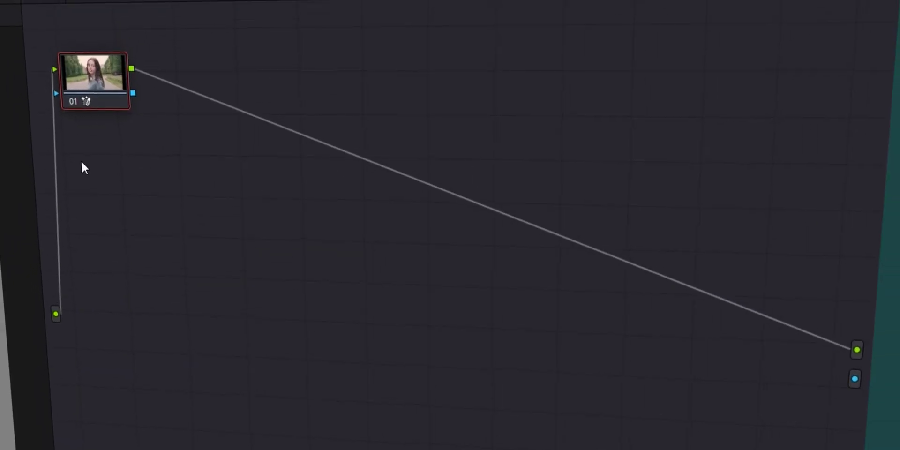
drag(134, 97, 169, 119)
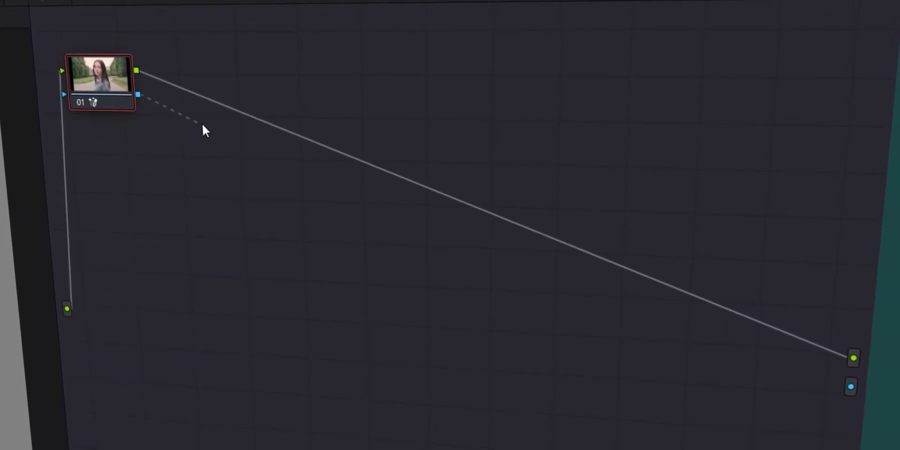
drag(232, 158, 848, 396)
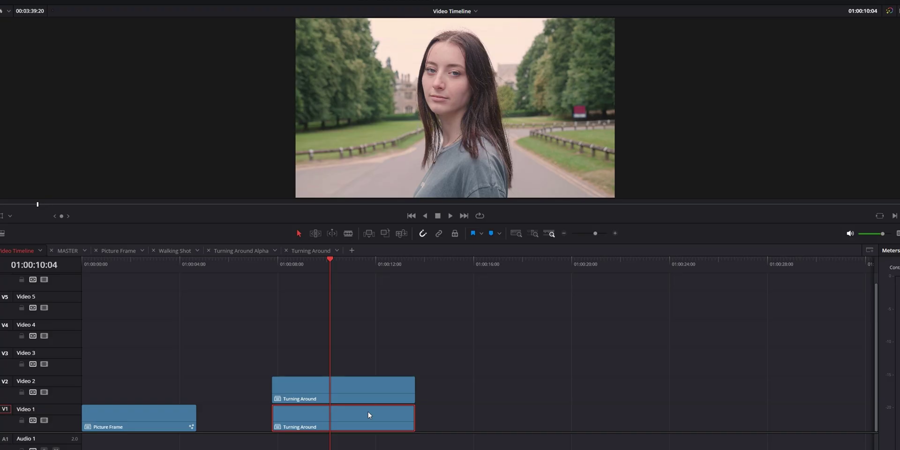
Disable the original V1 clip and render the V2 clip in place as GoPro CineForm
key(d)
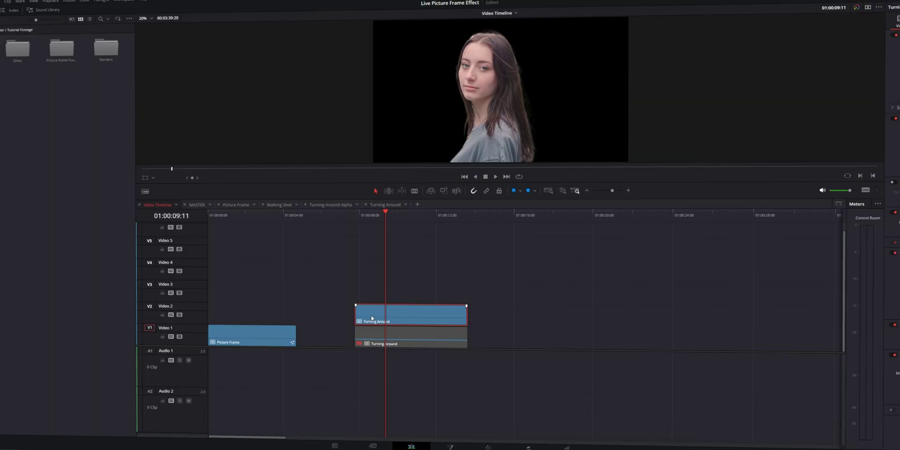
right_click(372, 318)
click(446, 123)
click(465, 181)
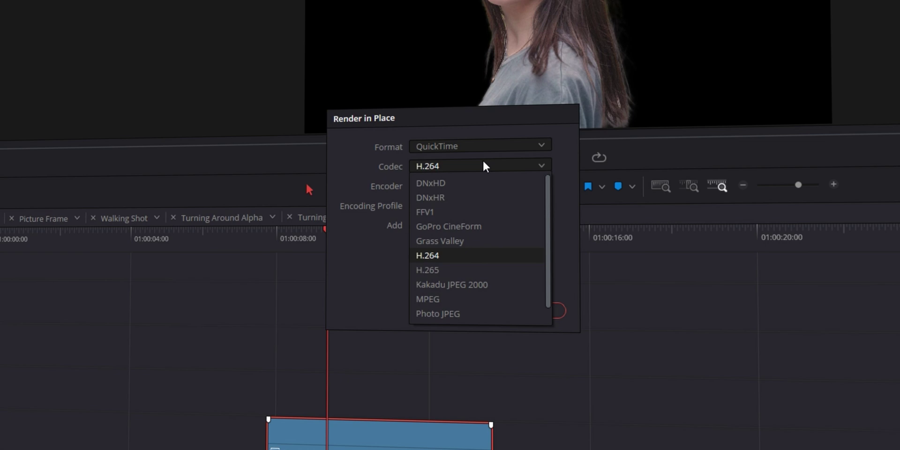
click(464, 226)
click(529, 300)
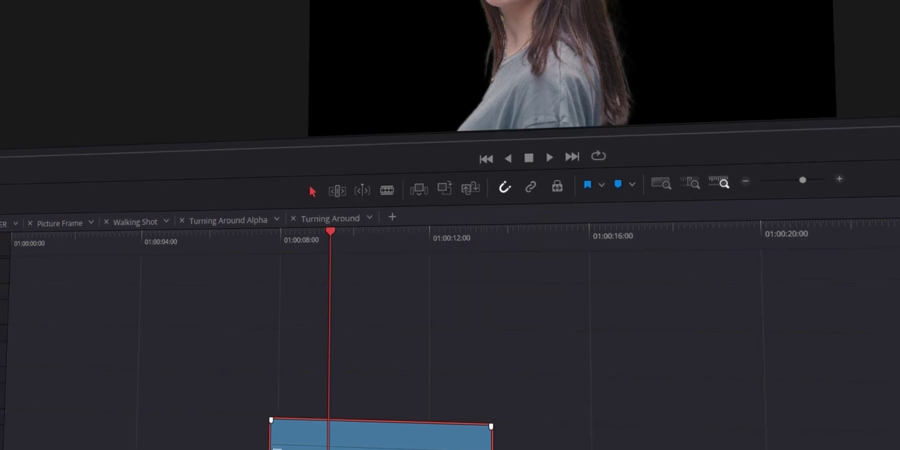
click(378, 235)
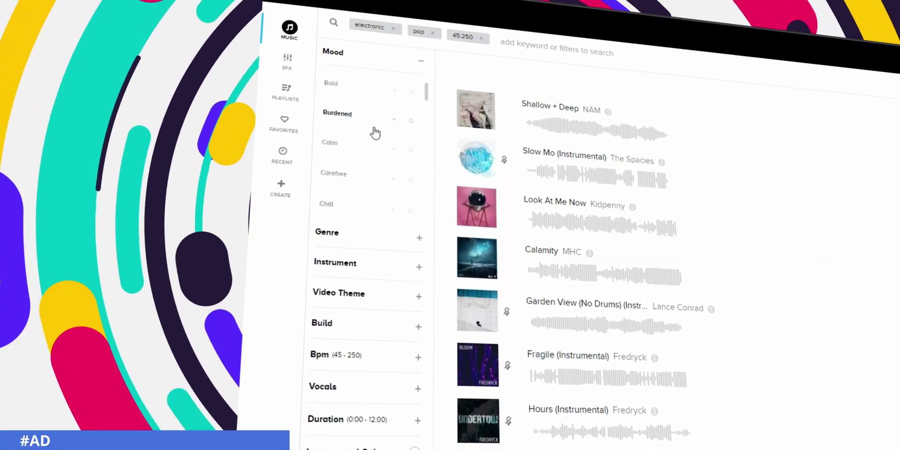
Scroll down the Audiio music library and expand the Genre filter
scroll(372, 131, down, 2)
scroll(376, 124, down, 3)
click(375, 216)
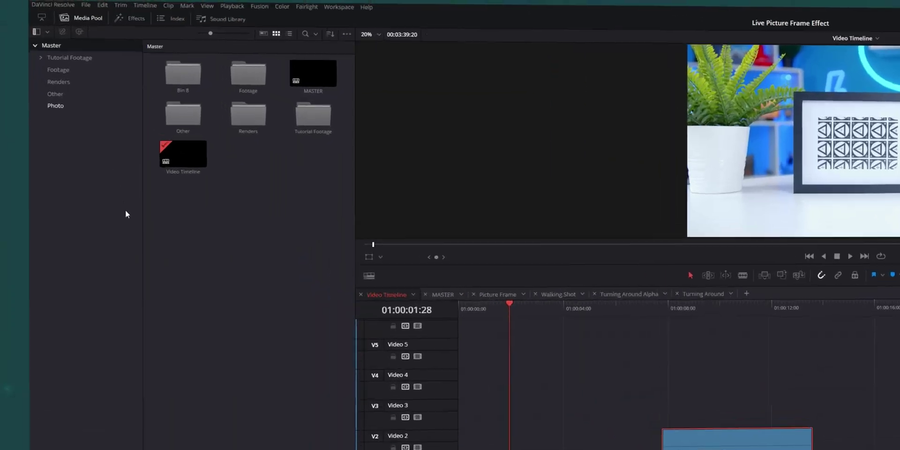
Name the new bin 'Photo Footage' and move the timeline clips into it
text(ootage)
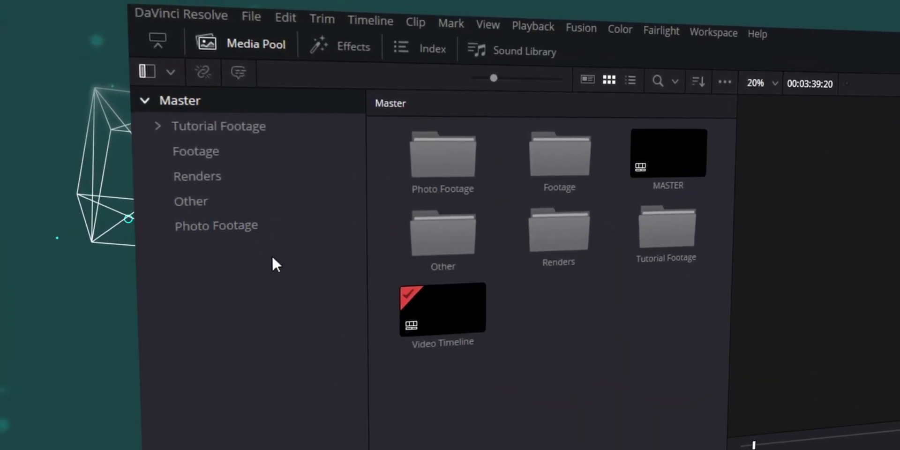
click(216, 225)
drag(593, 365, 309, 220)
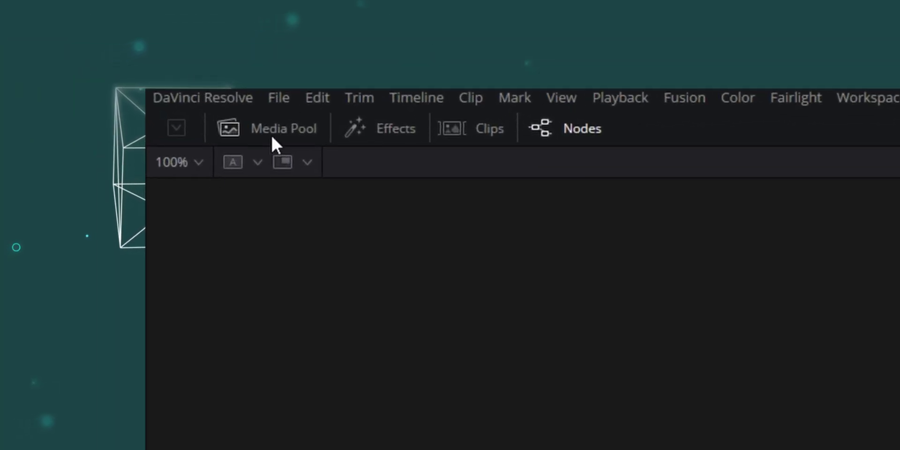
Show the Media Pool with larger thumbnails and connect MediaIn2's output to PlanarTracker1
click(270, 132)
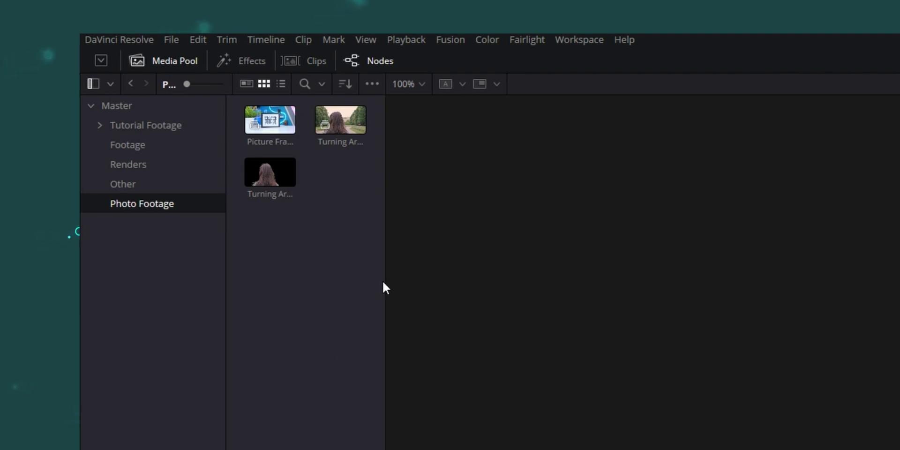
drag(385, 281, 677, 279)
drag(432, 85, 467, 82)
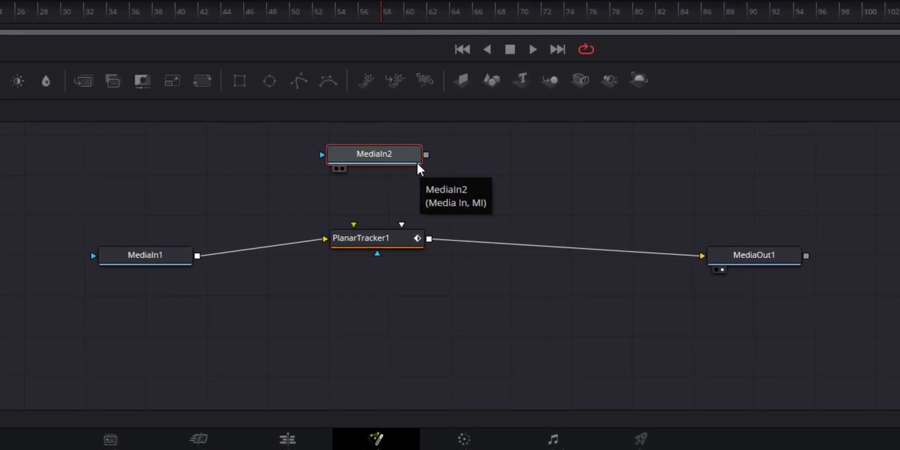
drag(427, 155, 370, 240)
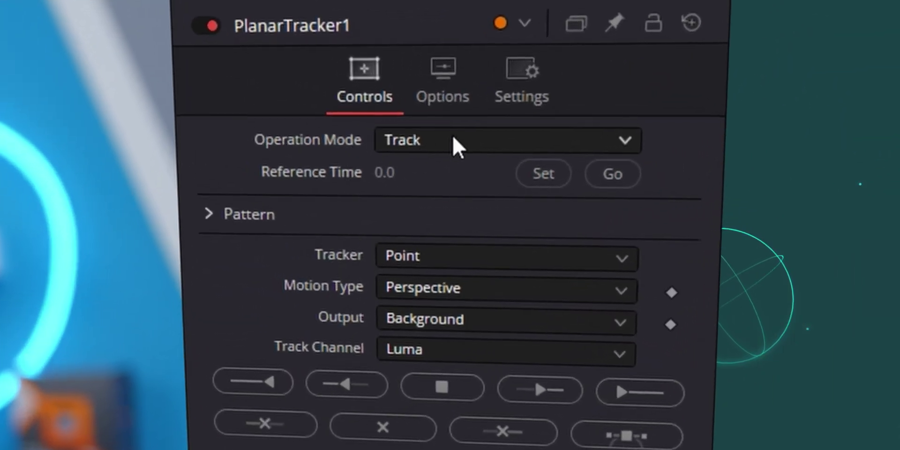
Switch PlanarTracker1 to Corner Pin mode and pin the video's top and bottom-left corners to the frame
click(453, 138)
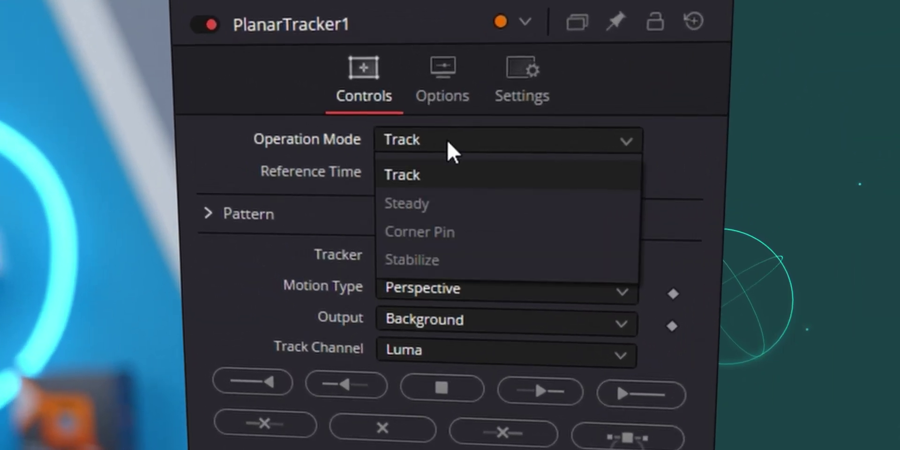
click(432, 230)
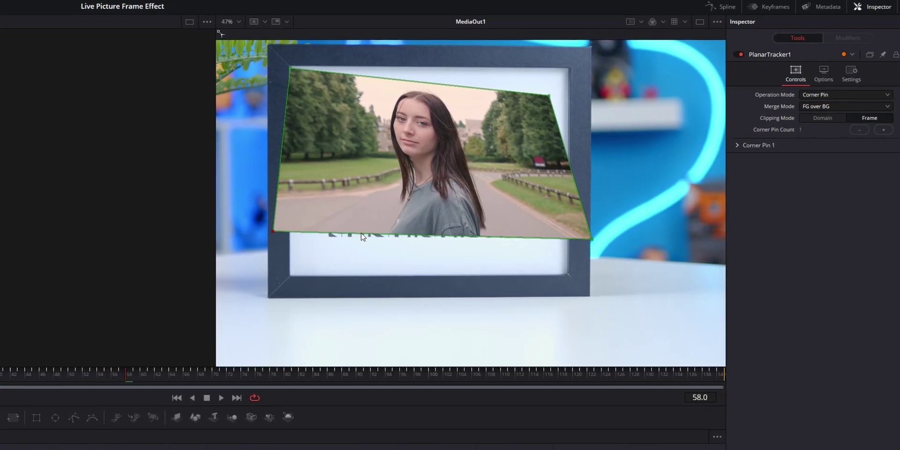
drag(291, 70, 271, 59)
drag(548, 96, 587, 58)
drag(274, 231, 272, 237)
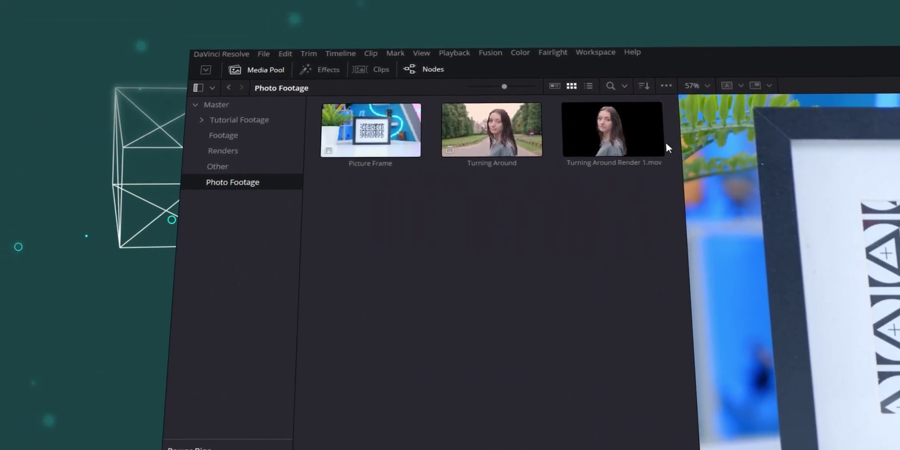
Add the Turning Around Render 1.mov clip to the node graph as MediaIn3
click(583, 151)
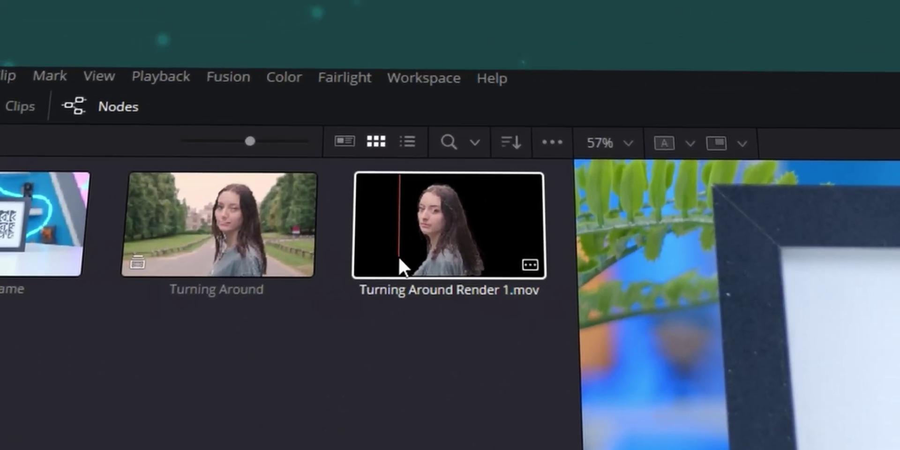
drag(399, 257, 378, 162)
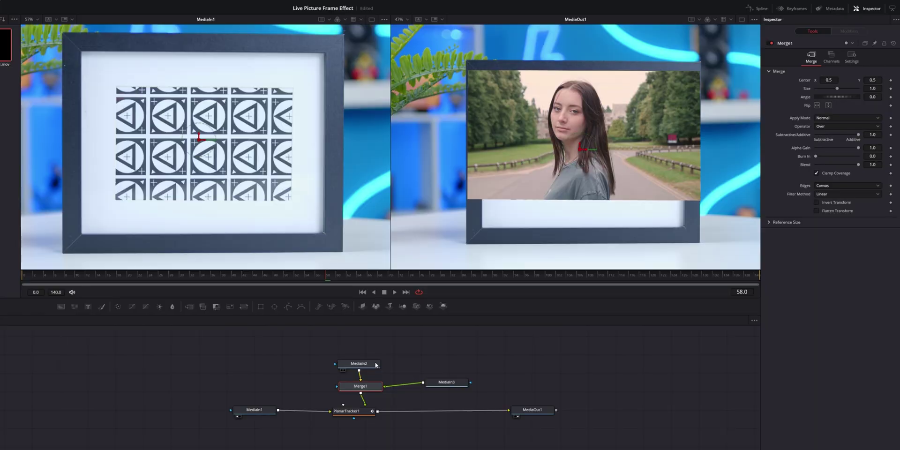
Add a Rectangle mask to MediaIn2, then move it down, enlarge it and widen its left edge
click(261, 306)
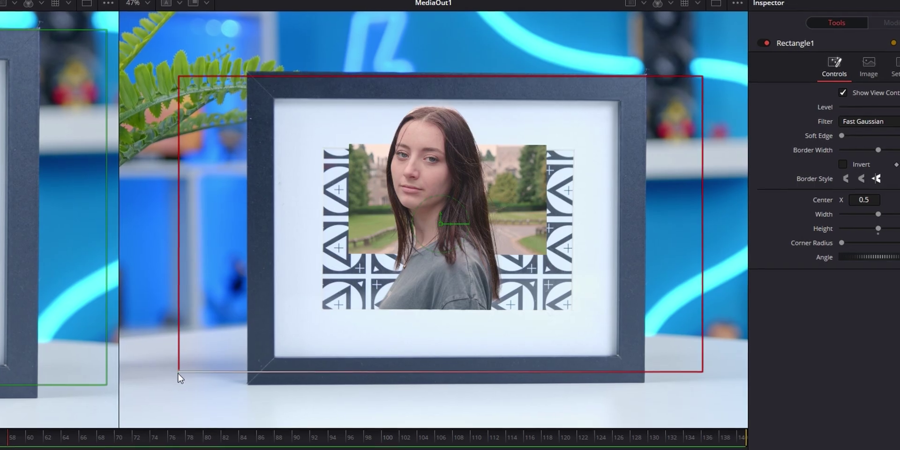
drag(441, 224, 434, 287)
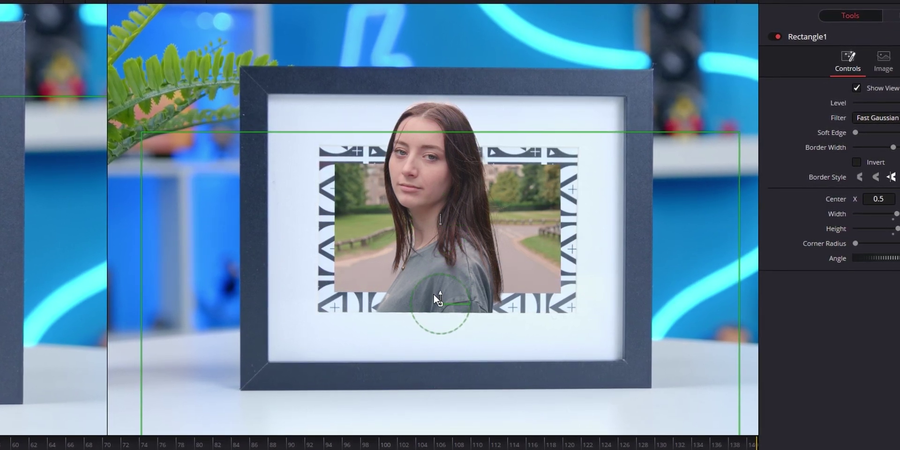
drag(145, 128, 106, 79)
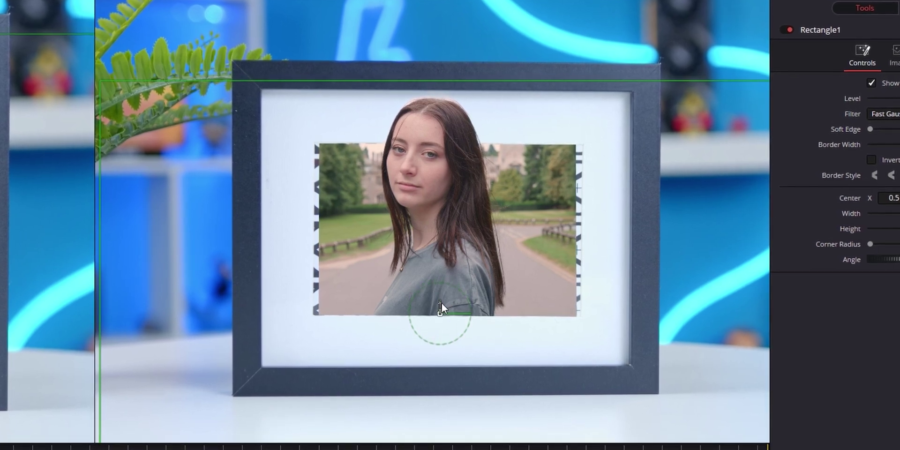
drag(92, 184, 75, 184)
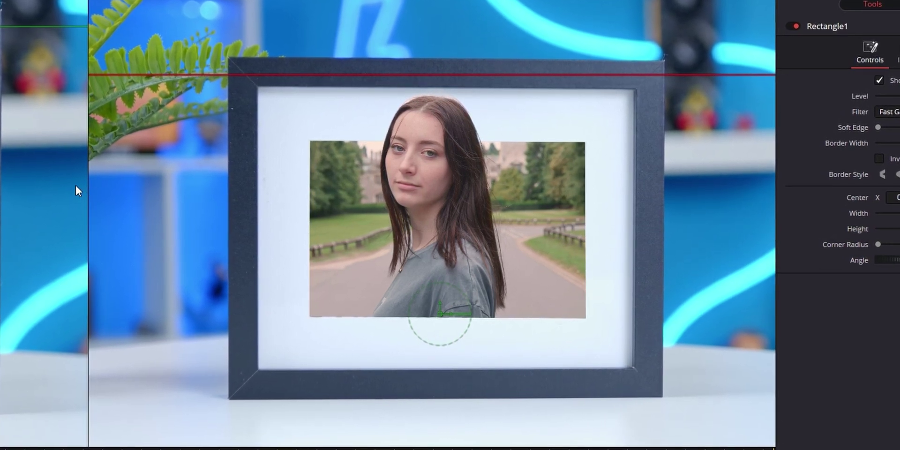